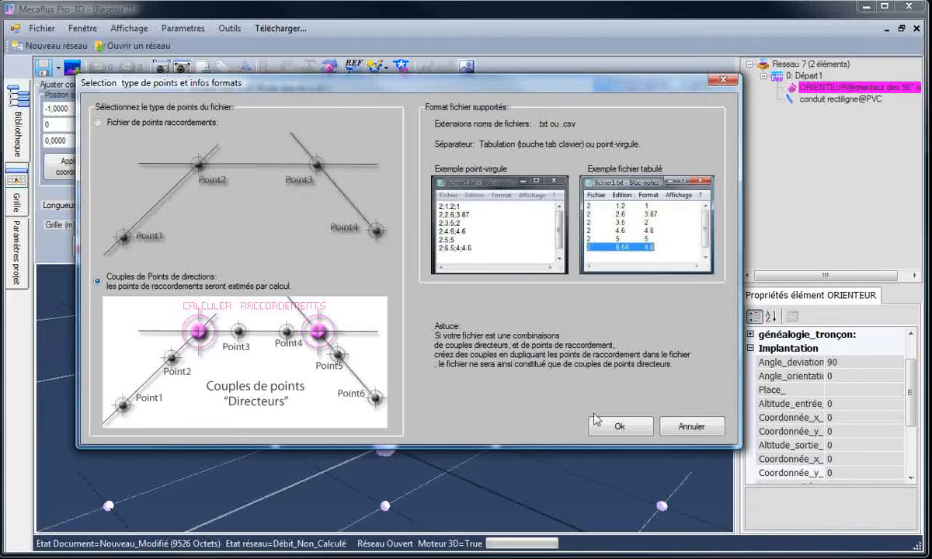
- Load the survey file "saint remy txt.txt" as pairs of direction points (Couples de Points de directions)
left_click(616, 428)
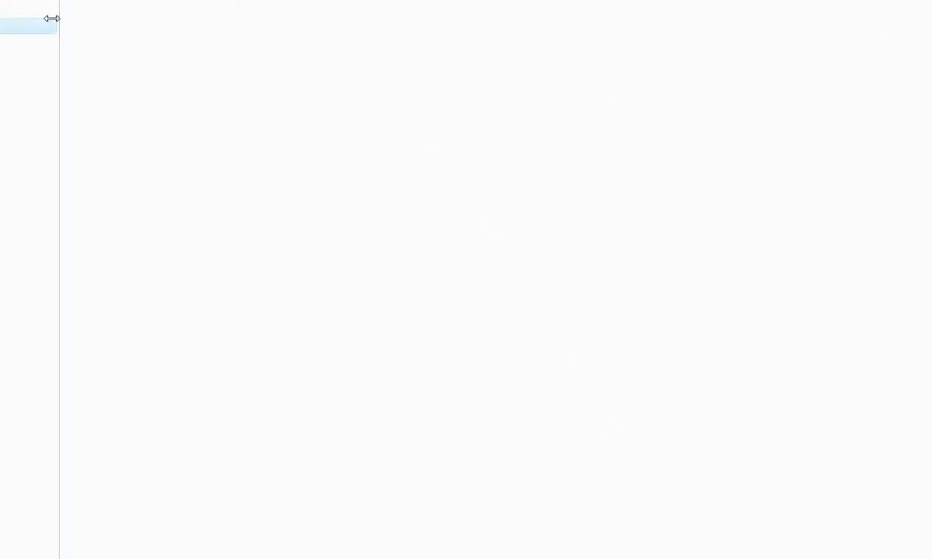
left_click(27, 25)
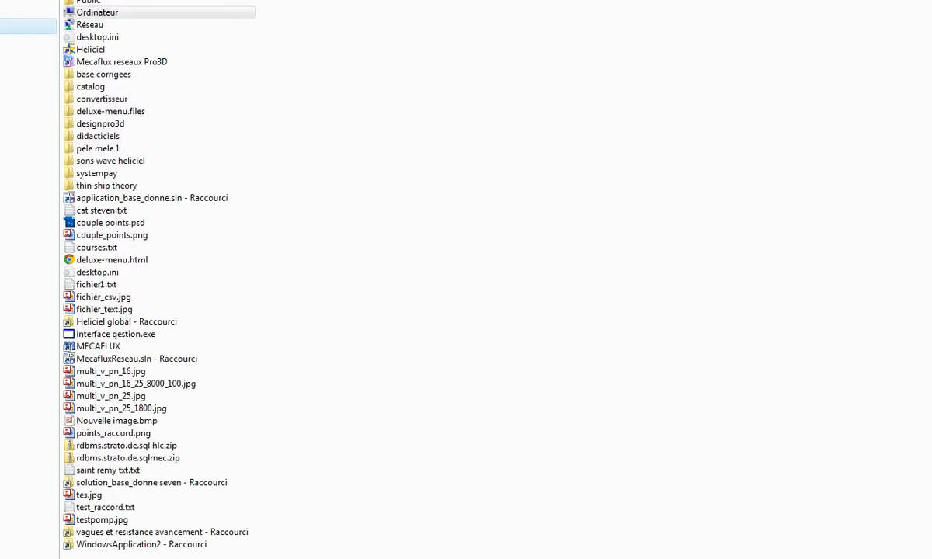
left_click(100, 472)
double_click(100, 473)
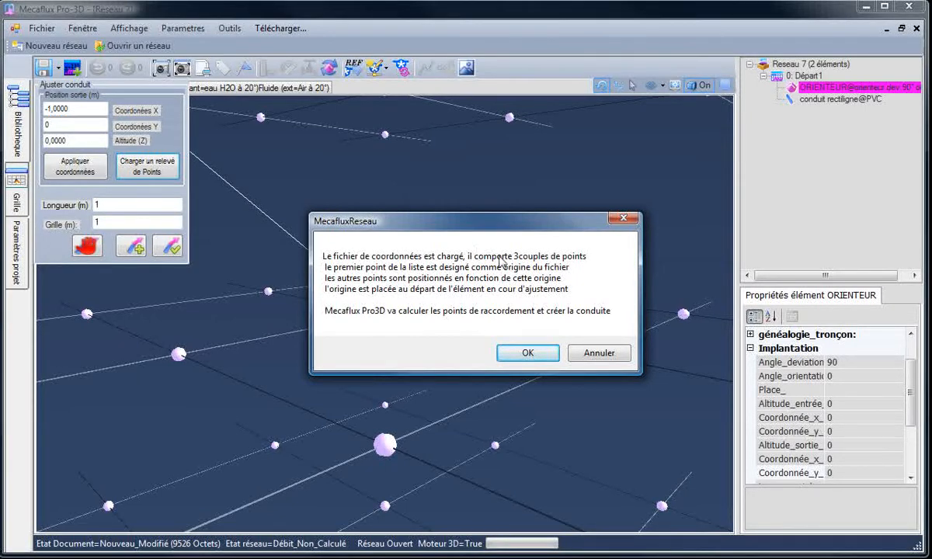
- Generate the conduit from the loaded point pairs with calculated connection points, accepting the sighting deviations for both line intersections
left_click_drag(526, 223, 506, 215)
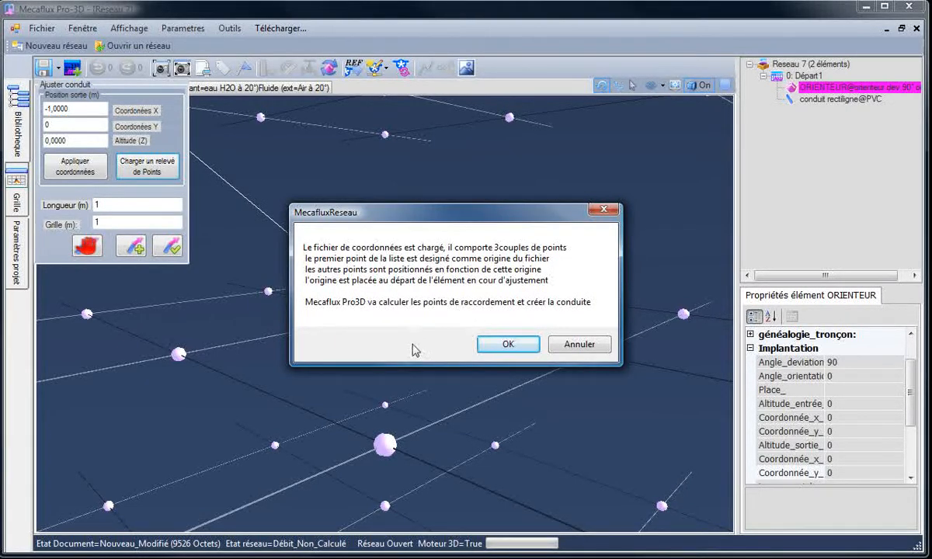
left_click(522, 347)
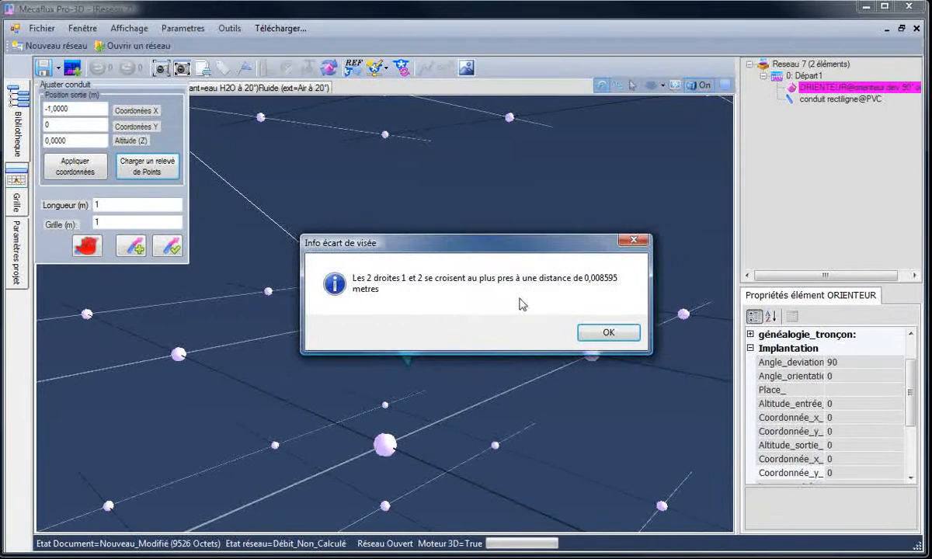
left_click_drag(483, 234, 540, 153)
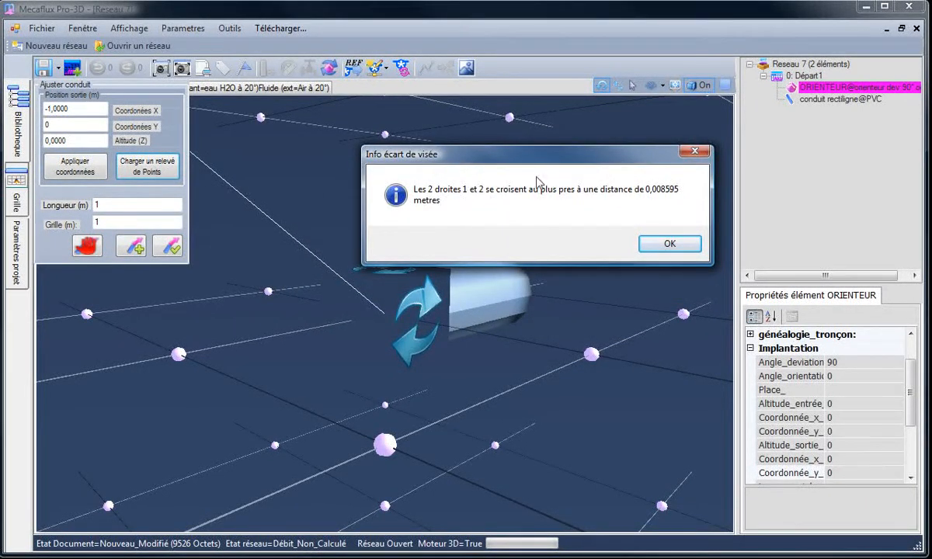
left_click_drag(551, 158, 501, 149)
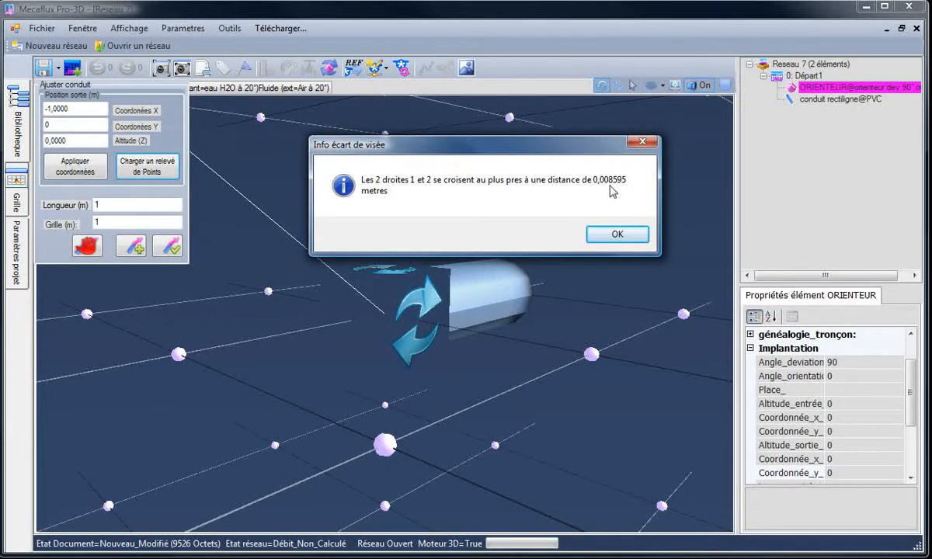
left_click(618, 237)
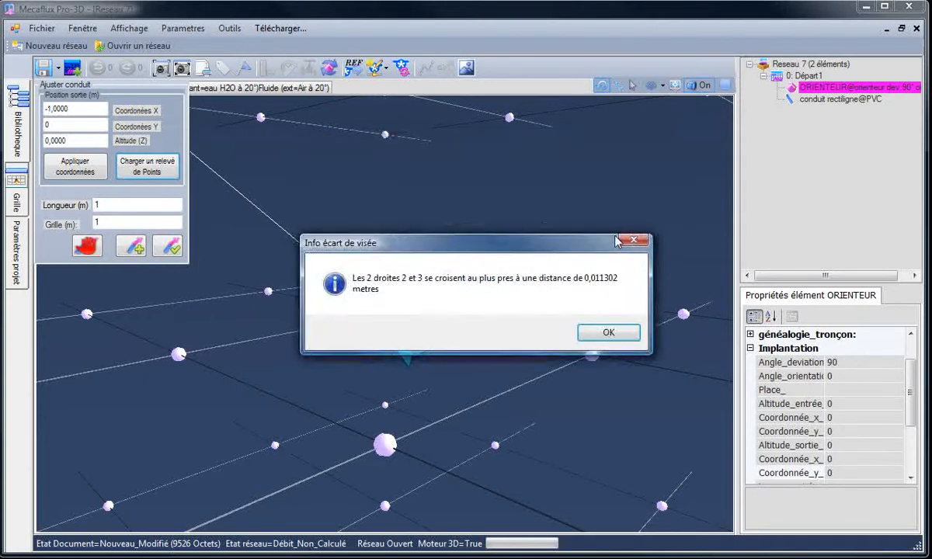
left_click(606, 333)
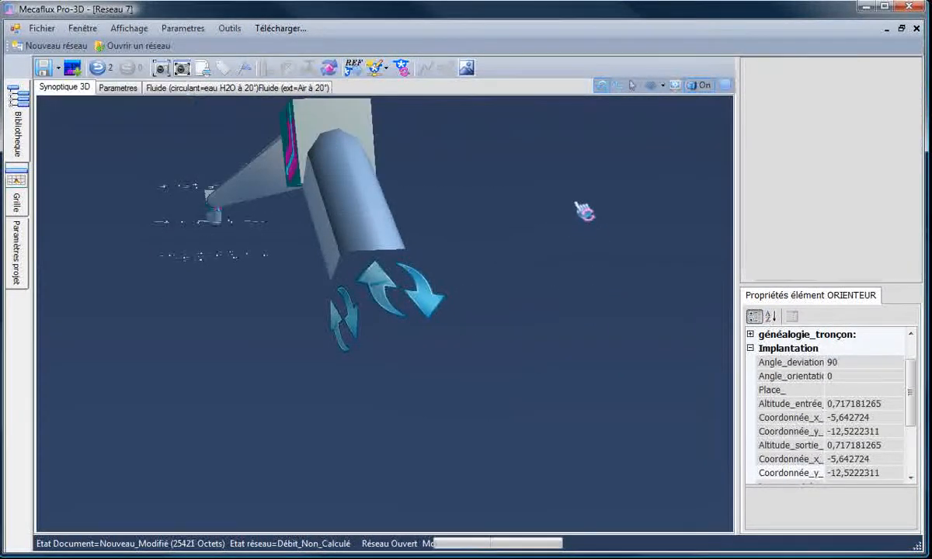
- Expand the network's element tree and recentre the 3D view on the outlet of the last straight conduit
left_click_drag(554, 196, 673, 219)
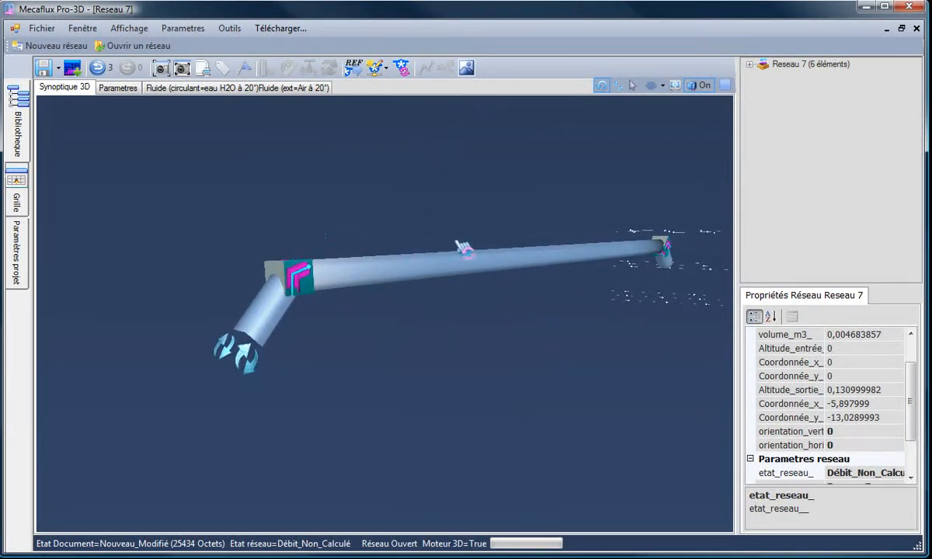
left_click_drag(659, 326, 672, 316)
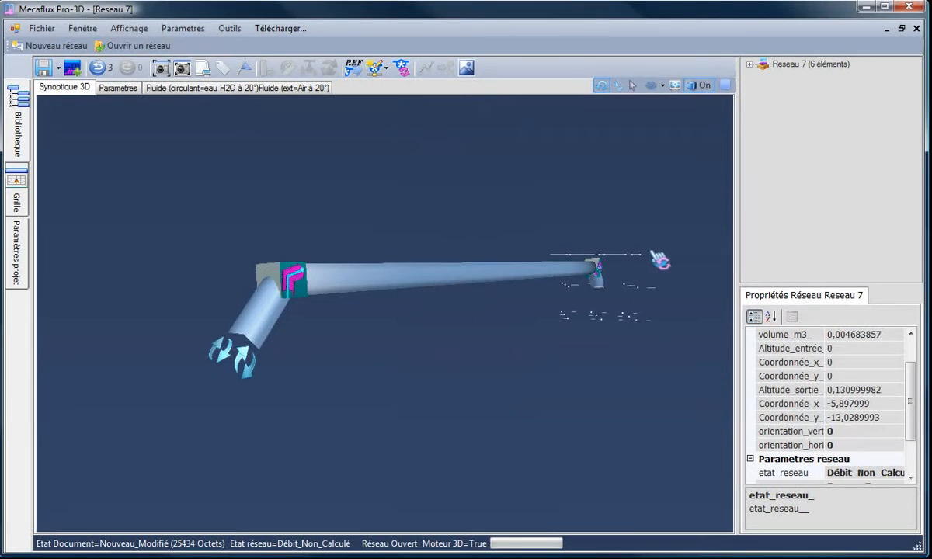
left_click_drag(651, 252, 660, 251)
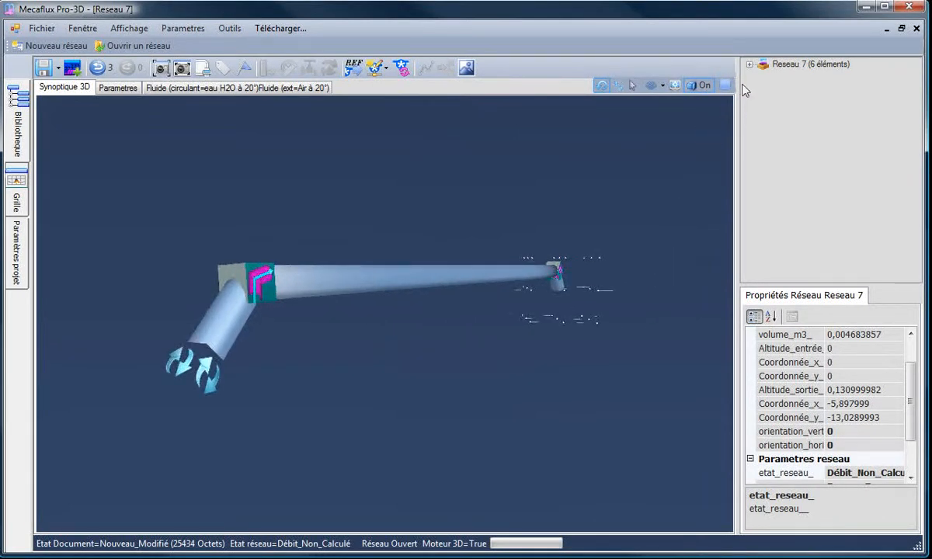
left_click(763, 76)
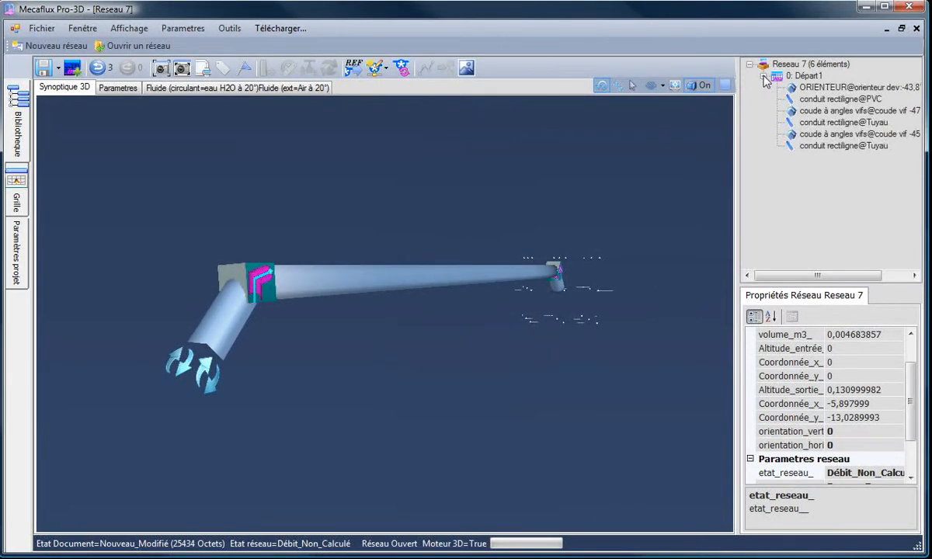
left_click(801, 147)
right_click(800, 149)
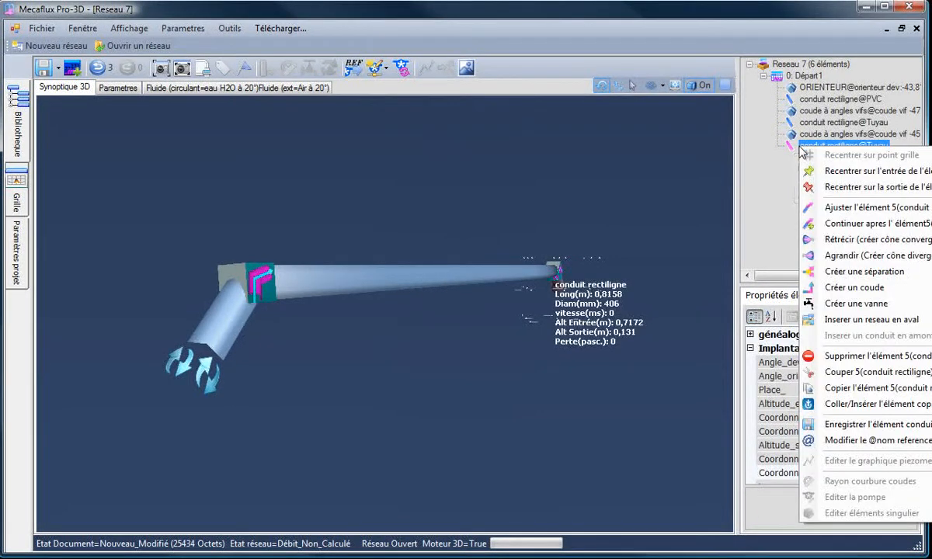
left_click(838, 187)
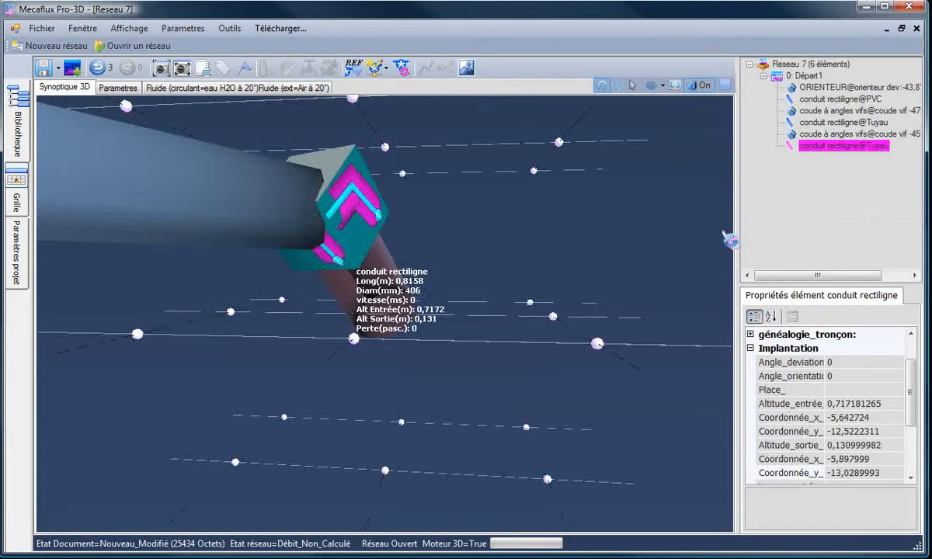
- Create a 90° separation fitting at the end of the last straight conduit
left_click_drag(547, 292, 351, 323)
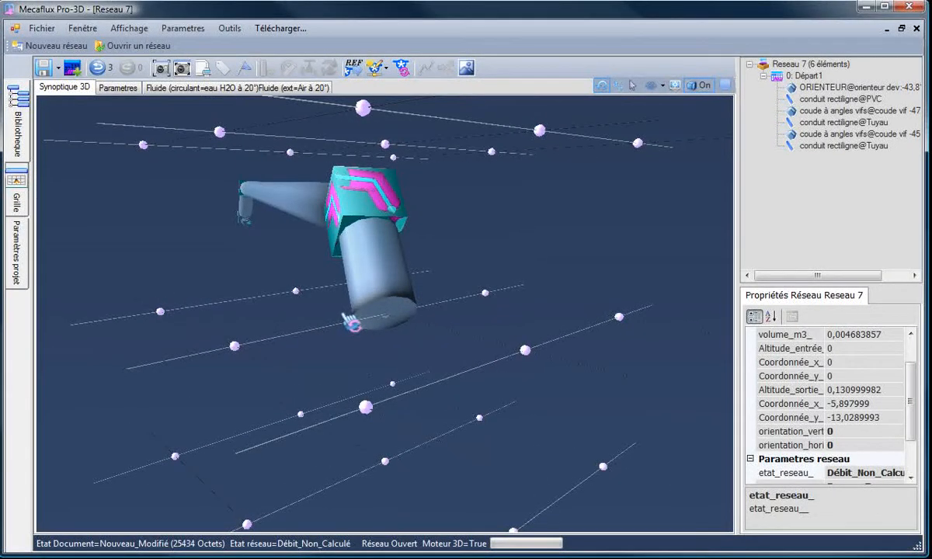
left_click_drag(342, 374, 374, 394)
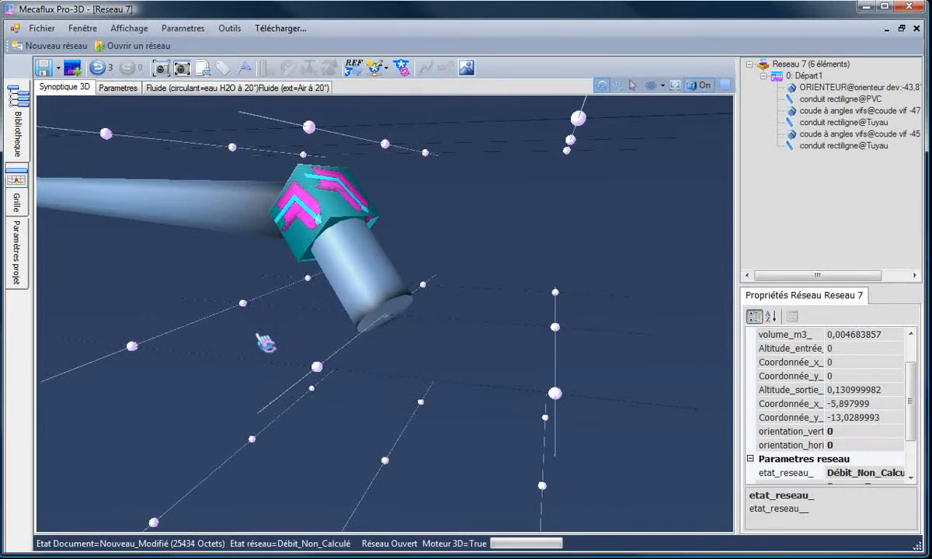
left_click_drag(264, 342, 248, 344)
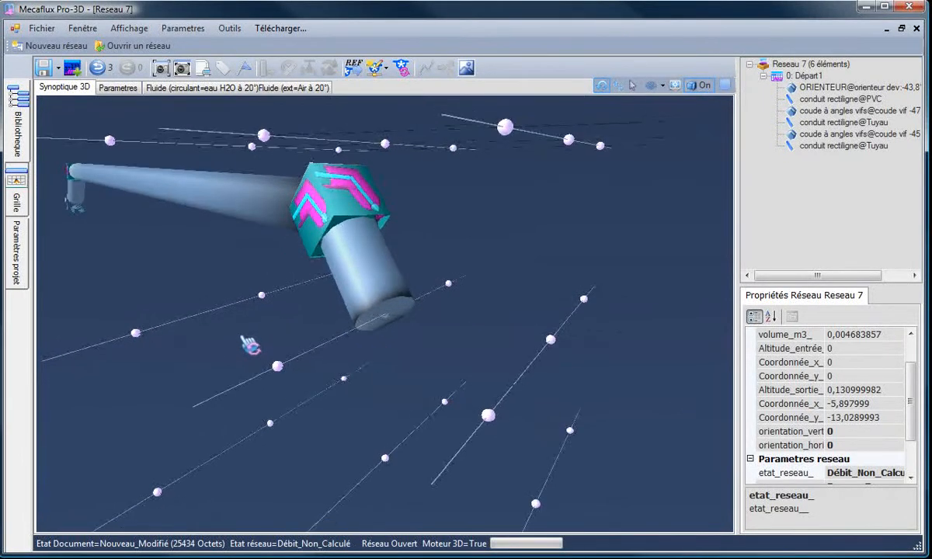
left_click_drag(406, 327, 366, 316)
mouse_move(245, 333)
left_mouse_down()
mouse_move(241, 351)
mouse_move(250, 342)
left_mouse_up()
left_click(397, 321)
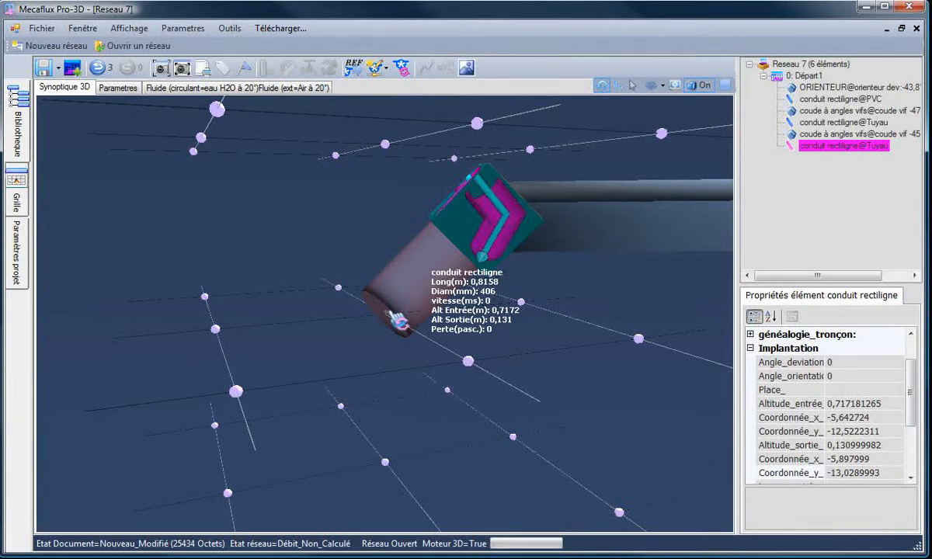
right_click(398, 321)
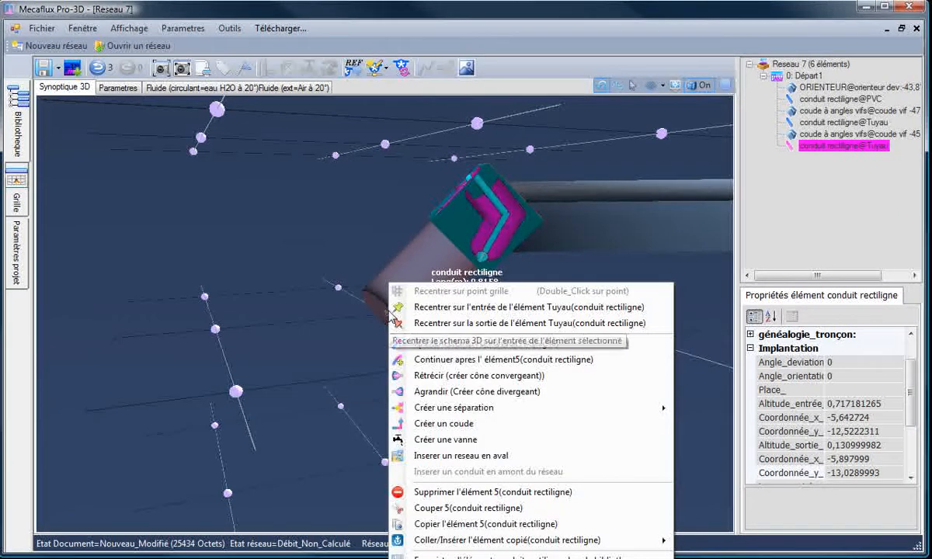
mouse_move(450, 407)
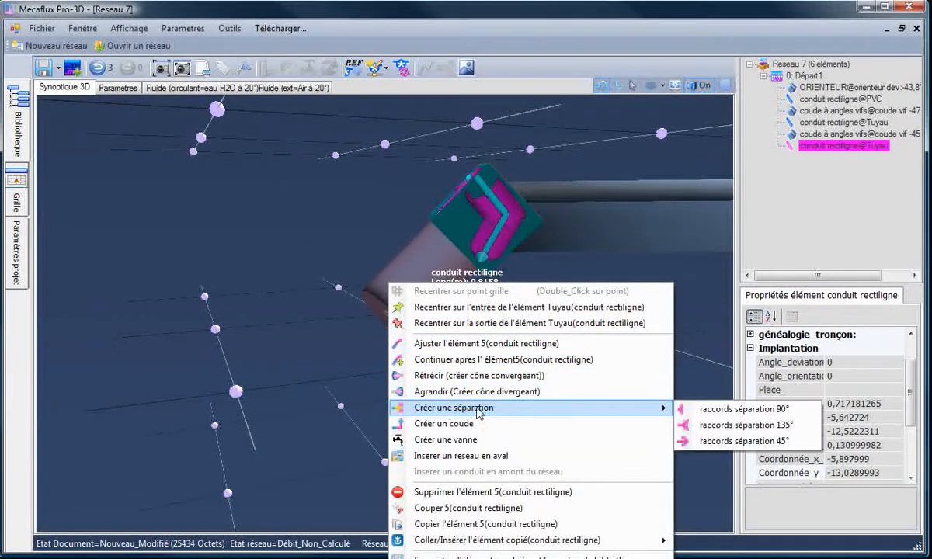
left_click(720, 409)
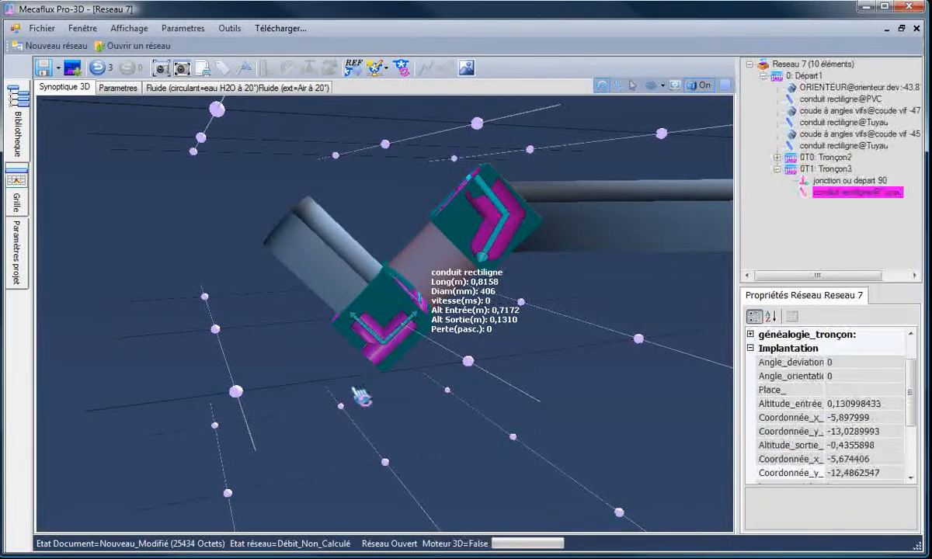
- Set the orientation of Tronçon2's 90° junction to 90°
left_click_drag(352, 407, 537, 396)
left_click_drag(420, 432, 489, 419)
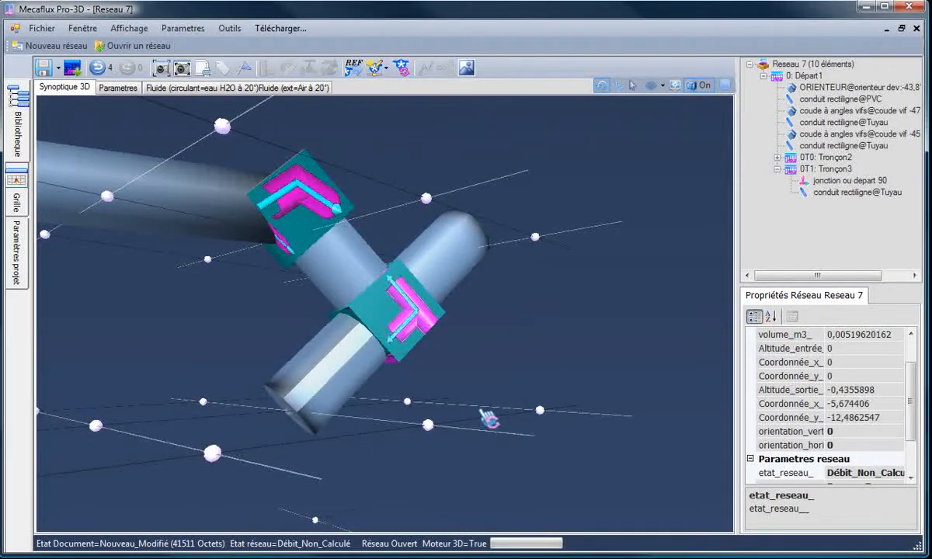
left_click(443, 275)
left_click(817, 169)
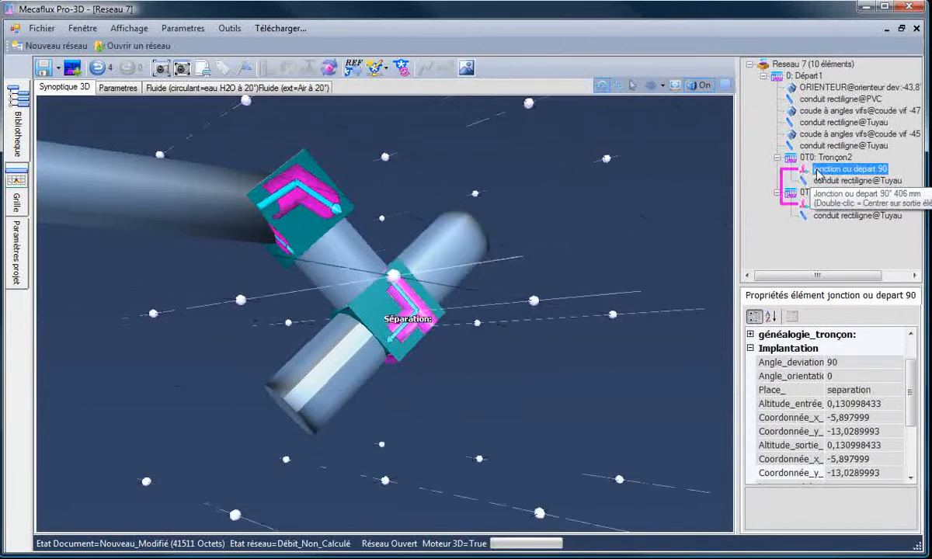
left_click(331, 69)
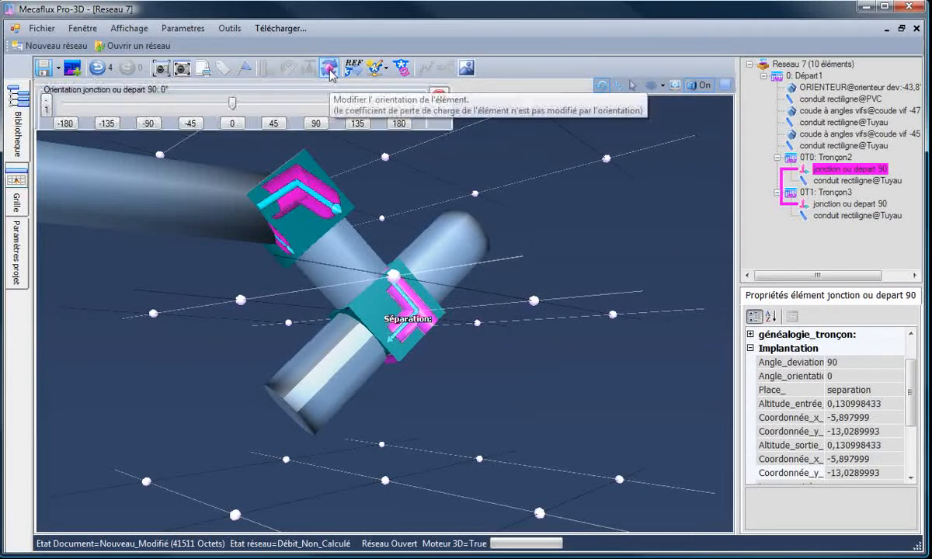
left_click(315, 125)
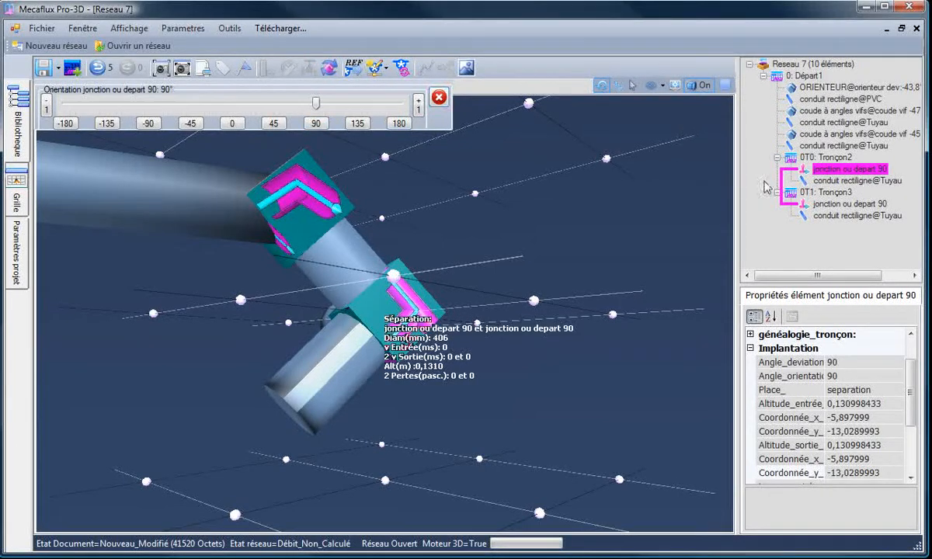
- Set the orientation of Tronçon3's 90° junction to -90° and finish the orientation adjustment
left_click(831, 204)
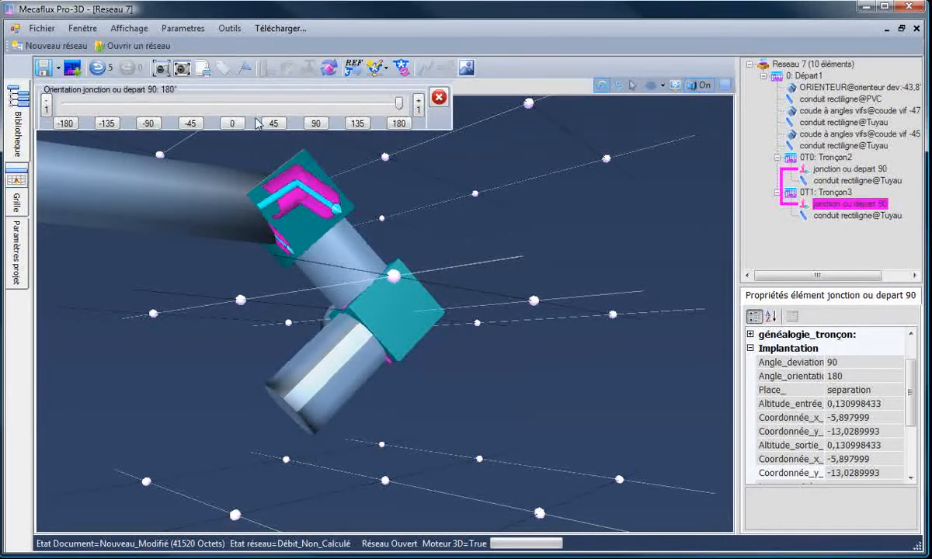
left_click(318, 124)
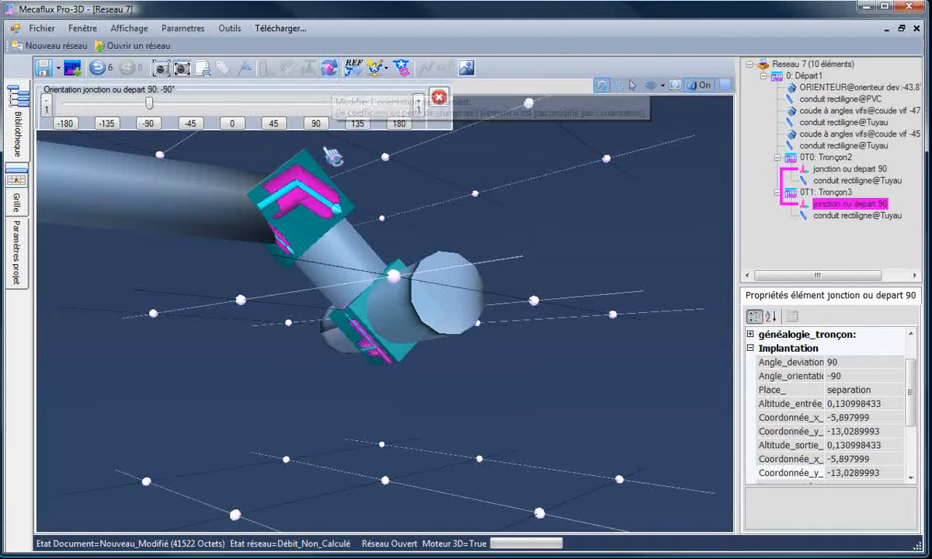
left_click(438, 96)
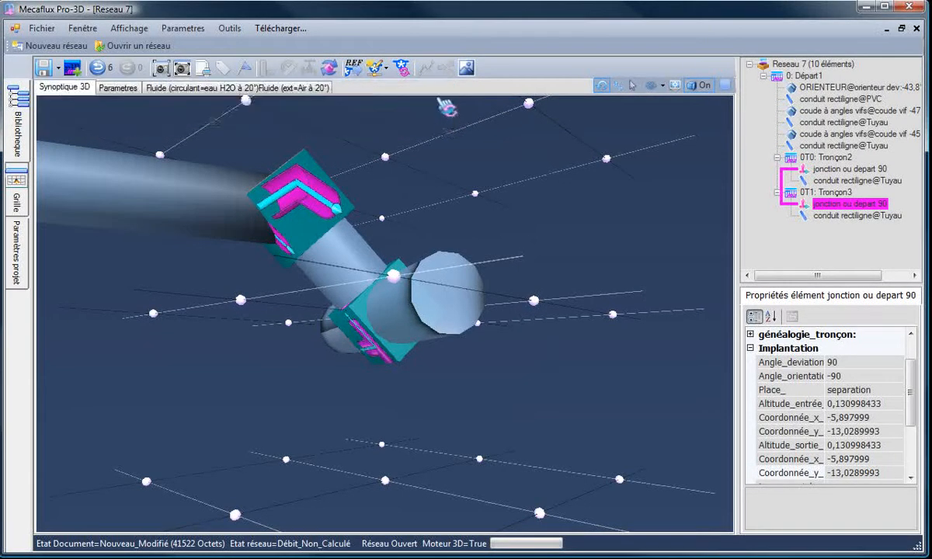
- Continue the network with a new conduit after the straight conduit of Tronçon3
left_click_drag(479, 198, 268, 218)
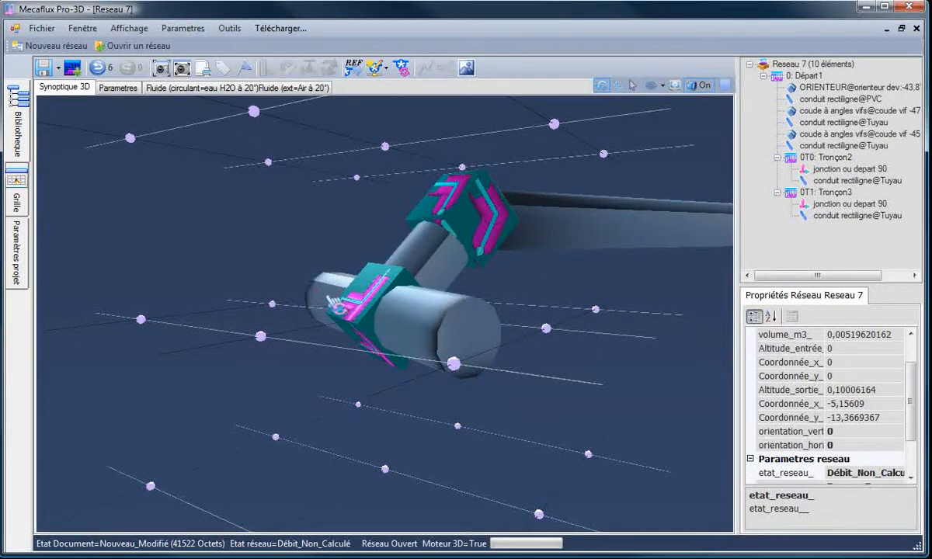
left_click(333, 306)
right_click(330, 302)
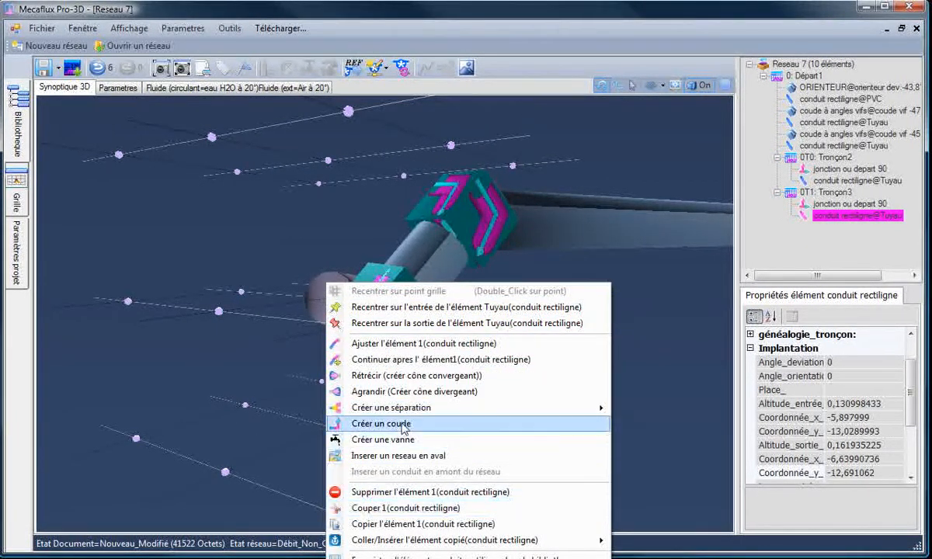
left_click(376, 361)
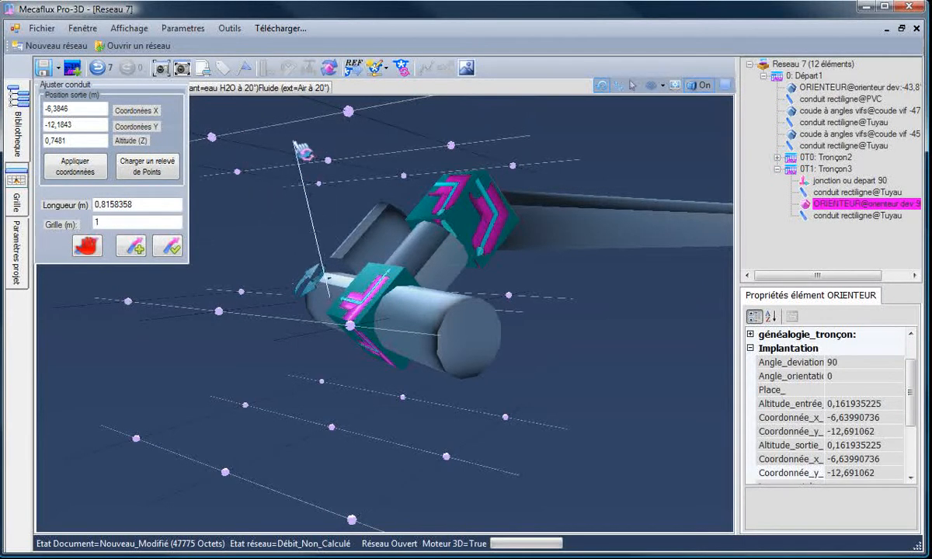
- Load the survey file saint remy txt.txt as direction point pairs and generate the Tronçon3 conduit from the calculated connection points
left_click(144, 163)
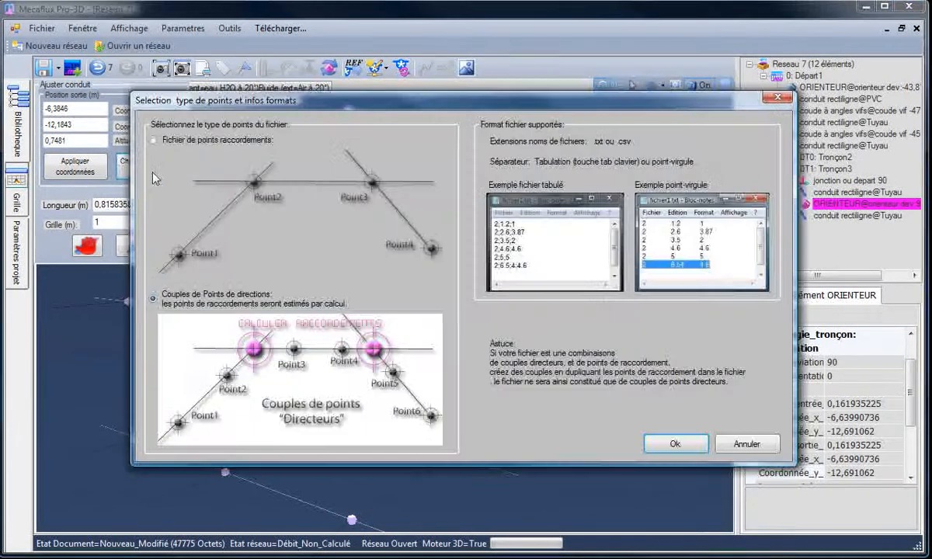
left_click_drag(281, 101, 267, 98)
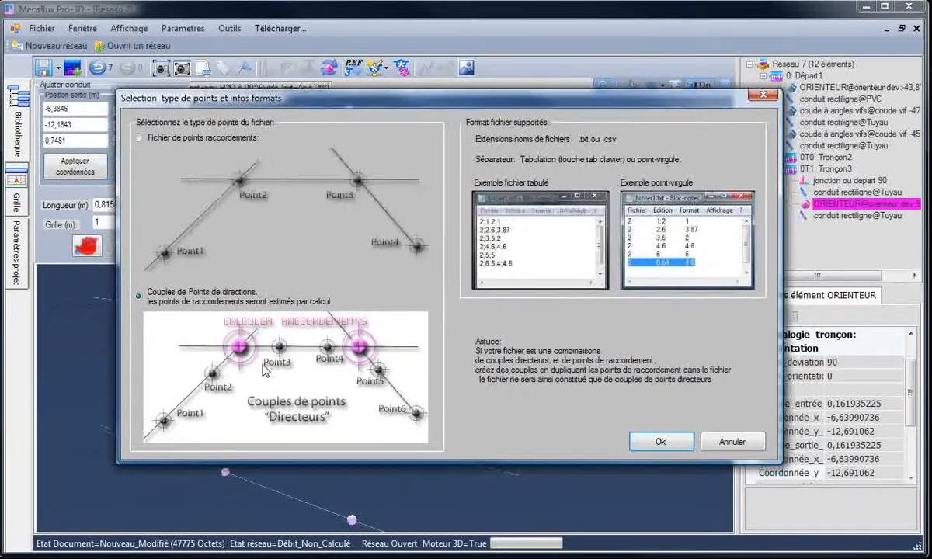
left_click(656, 443)
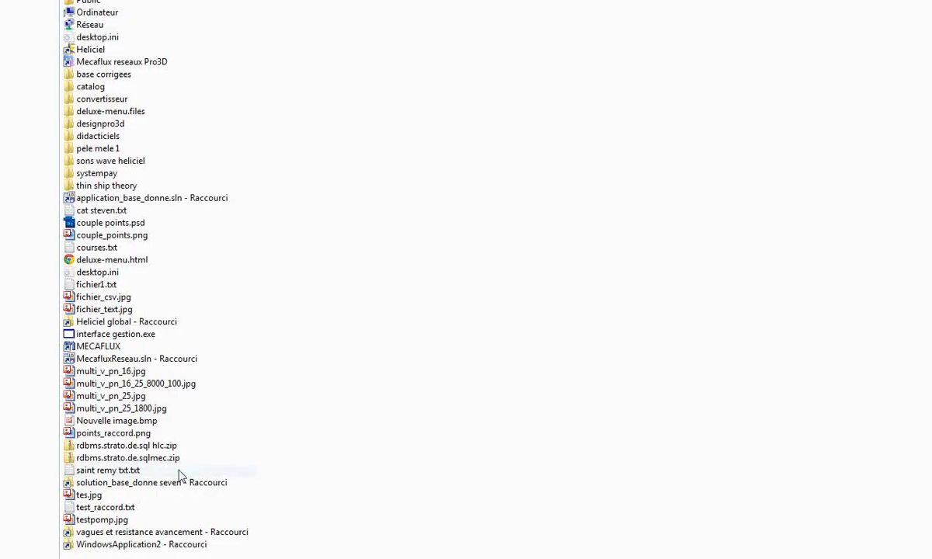
double_click(97, 470)
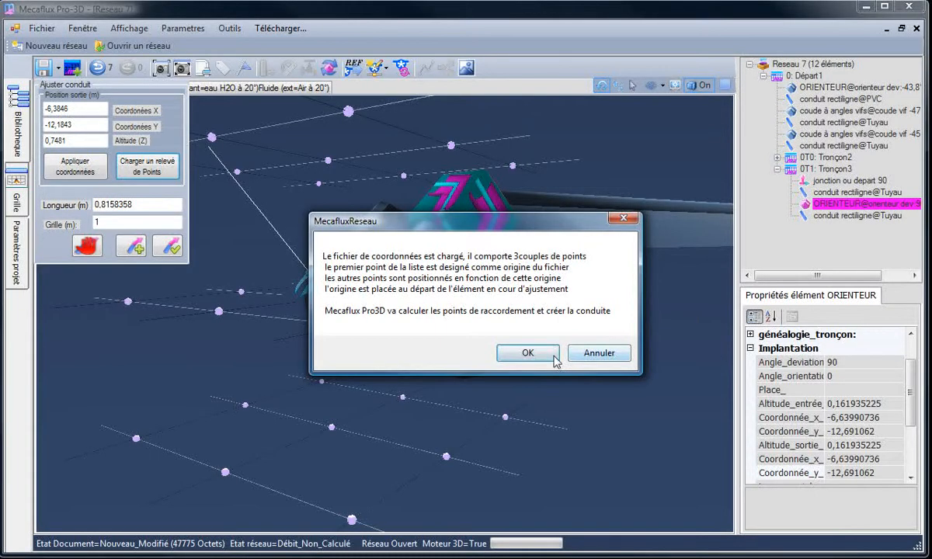
left_click(547, 354)
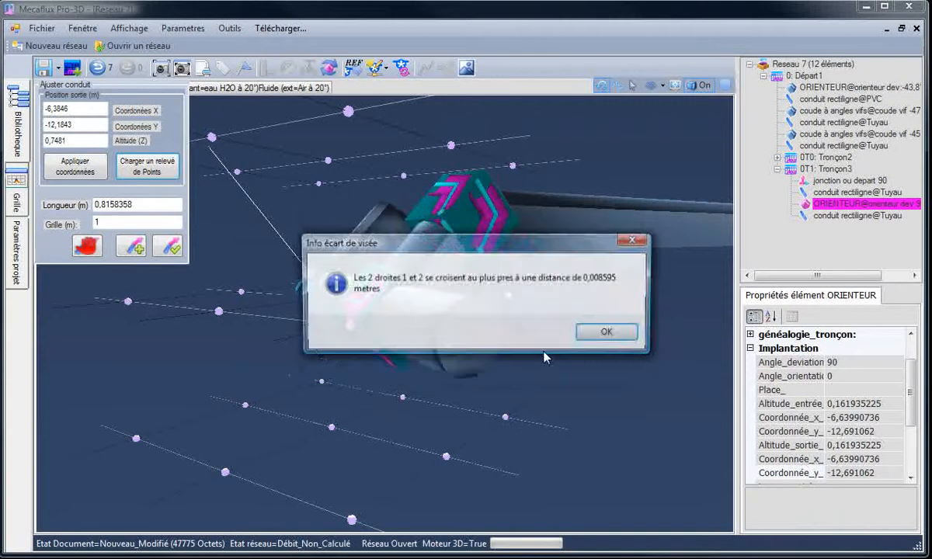
left_click(609, 332)
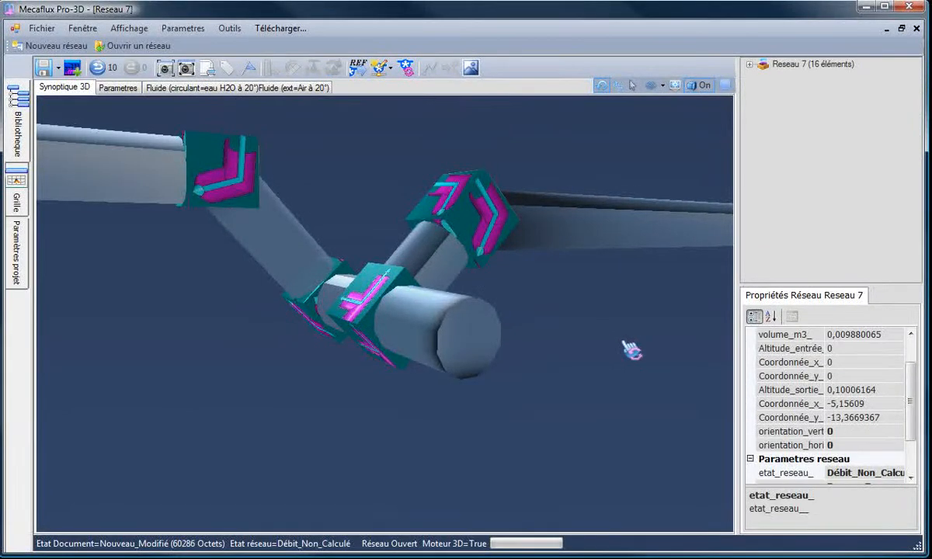
- Continue the network with a new conduit after the straight conduit of Tronçon2
left_click_drag(631, 351, 523, 357)
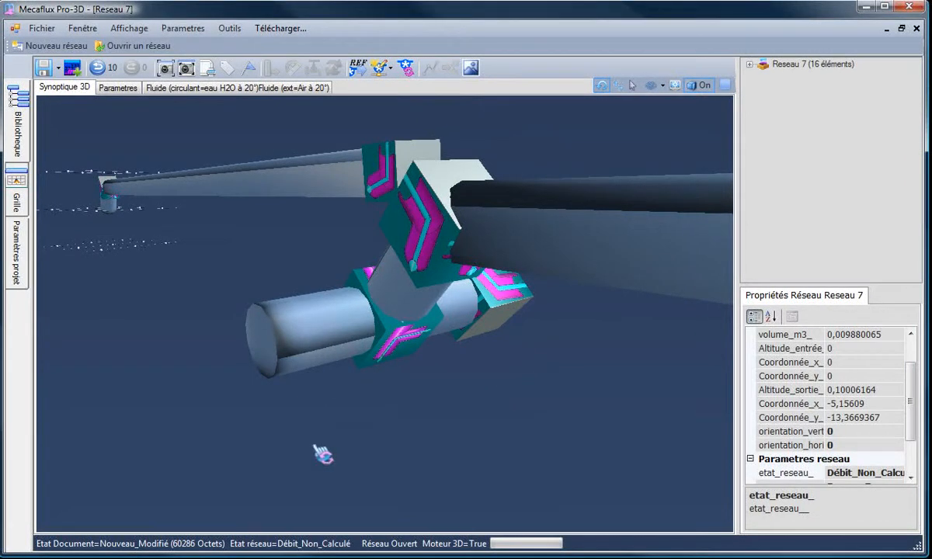
left_click_drag(318, 452, 336, 457)
left_click(318, 365)
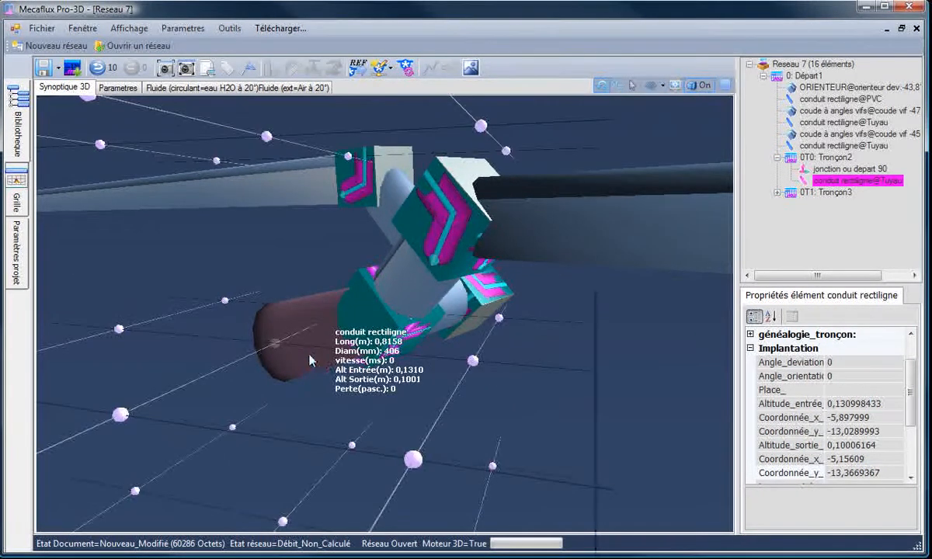
right_click(310, 362)
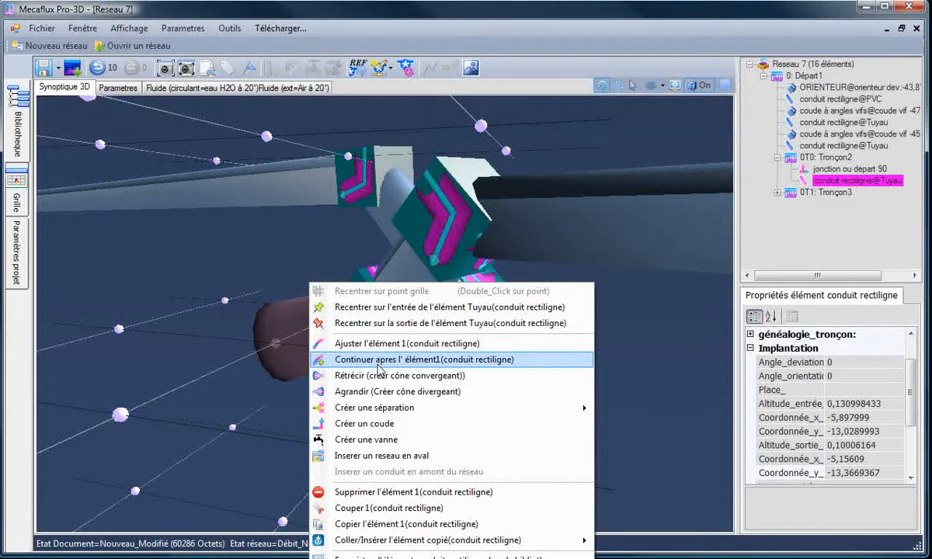
left_click(379, 359)
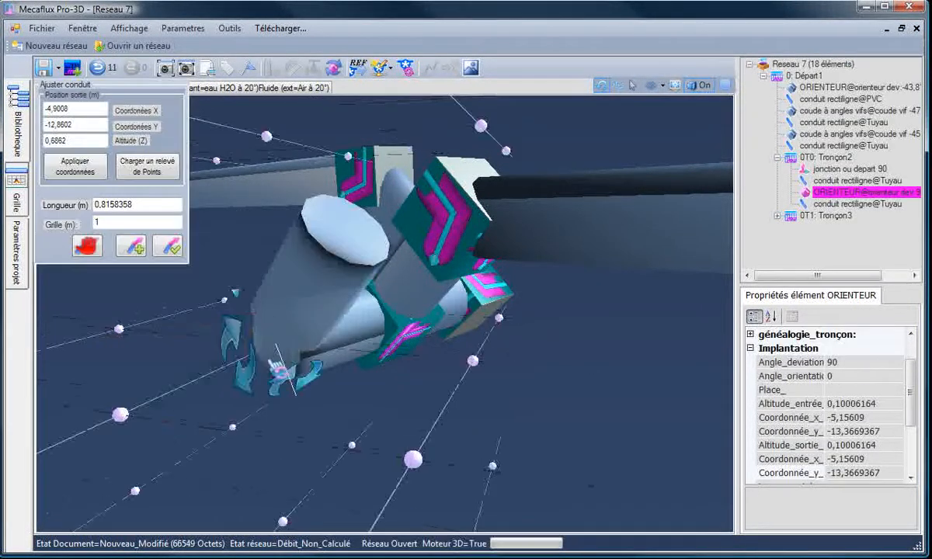
- Load a survey file as direction point pairs for the new Tronçon2 conduit and generate its pipe run from the calculated connection points
left_click(146, 172)
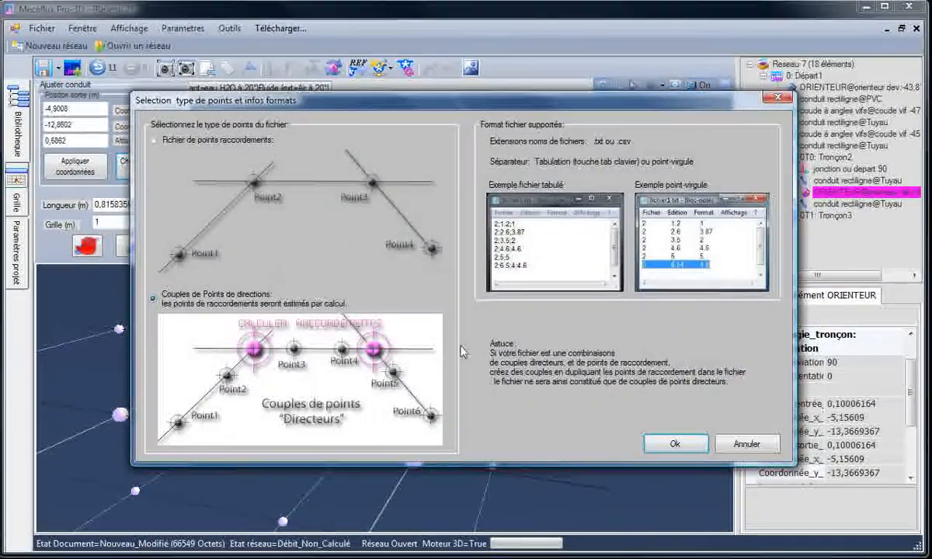
left_click(689, 457)
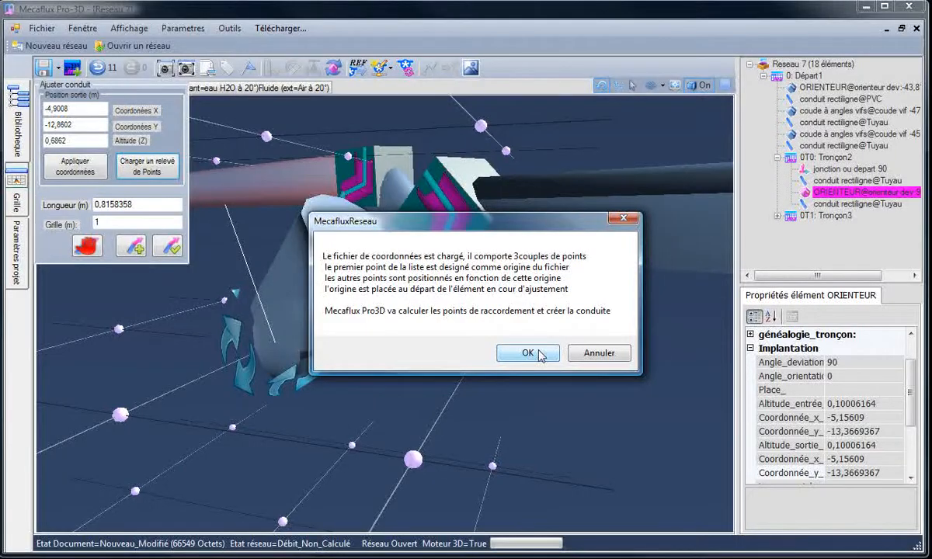
left_click(540, 354)
left_click(613, 332)
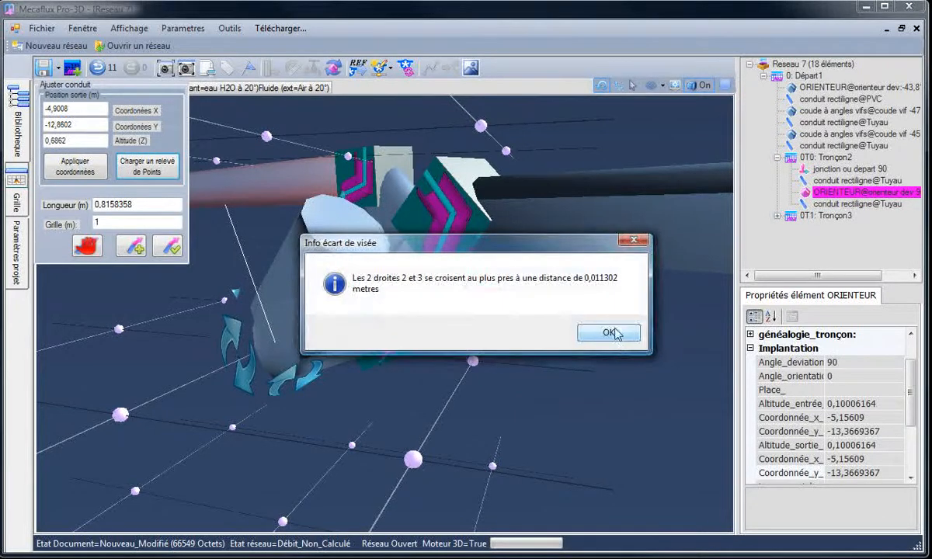
left_click(612, 333)
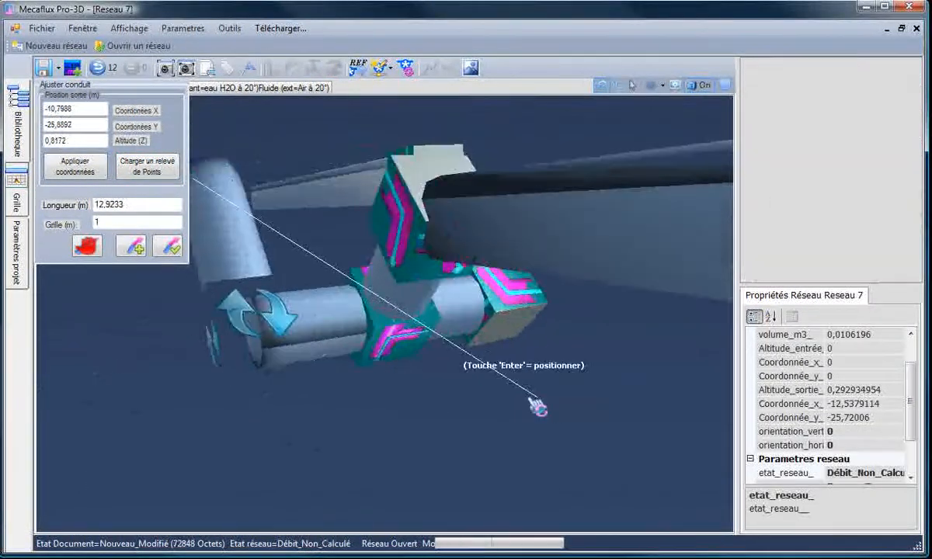
key("Return")
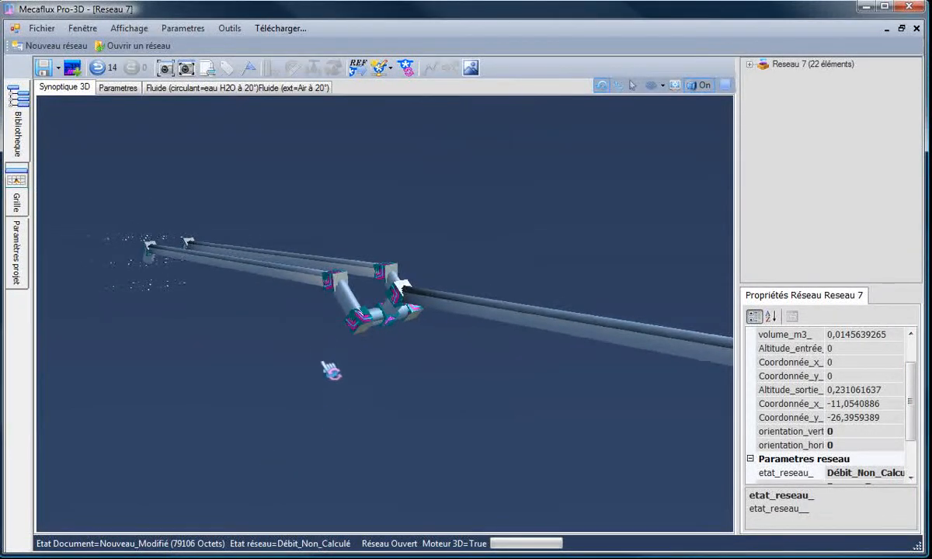
- Create a generator delivering a flow of 500 m3/h and calculate the network's operating flow
left_click_drag(330, 371, 94, 375)
left_click_drag(233, 403, 344, 410)
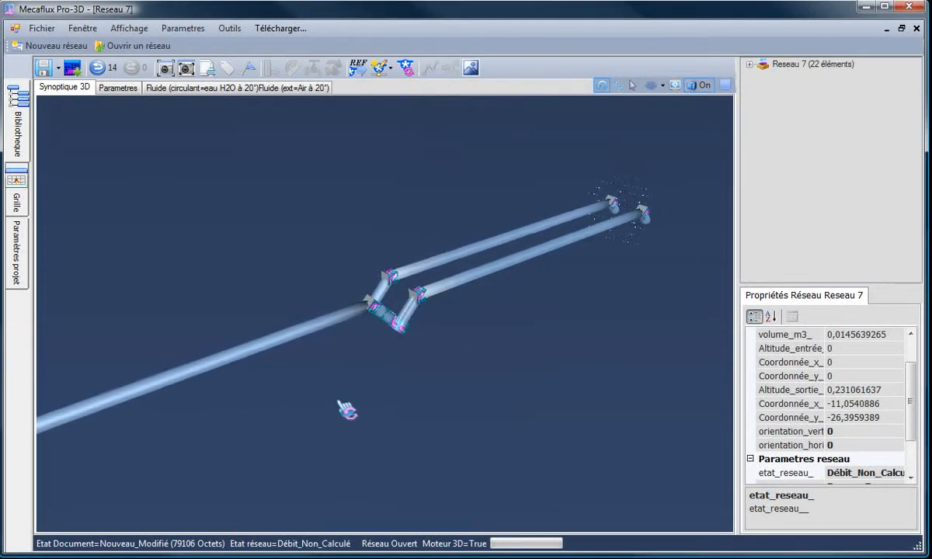
left_click(390, 68)
left_click(409, 72)
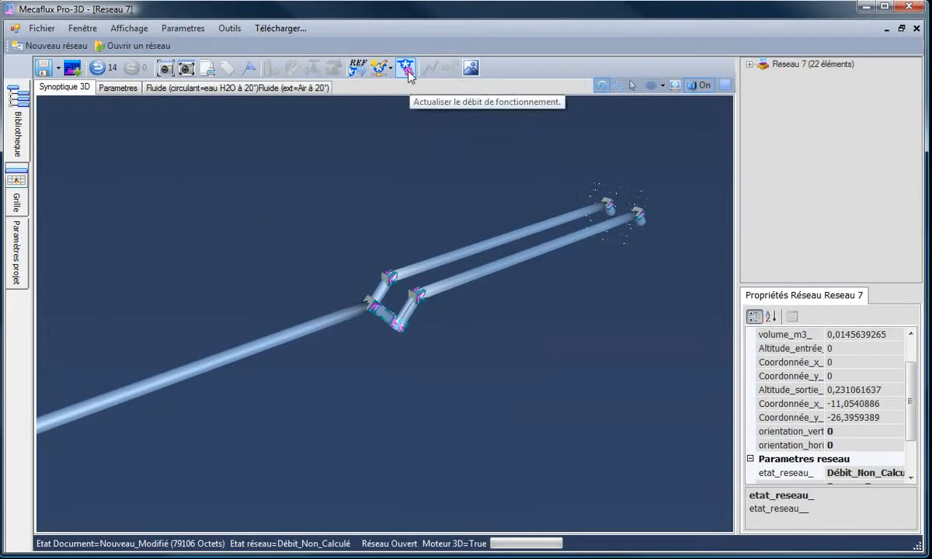
left_click(389, 69)
mouse_move(426, 115)
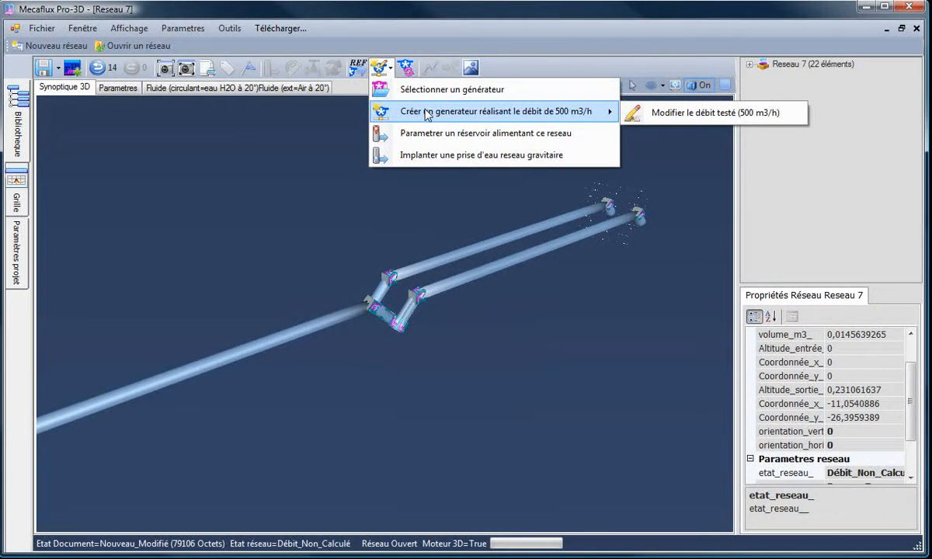
left_click(427, 113)
left_click(395, 184)
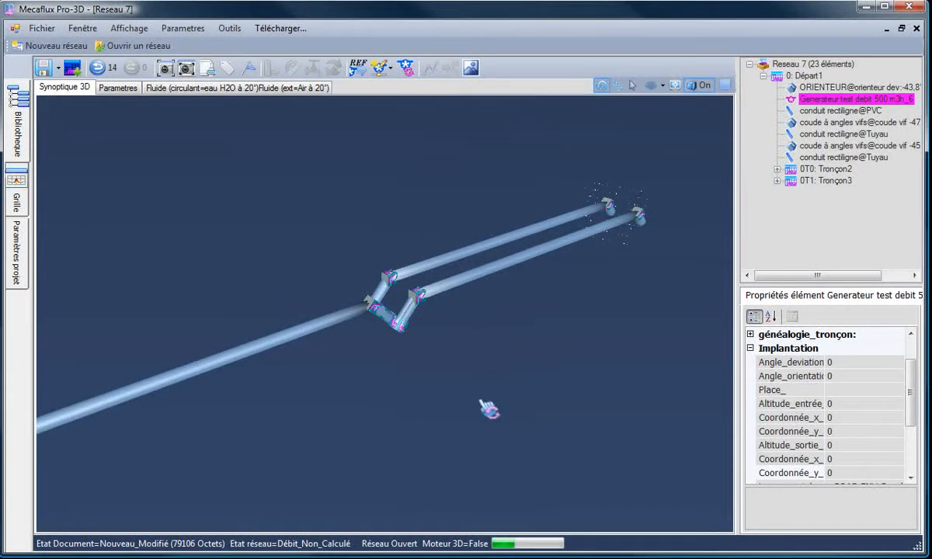
left_click(522, 320)
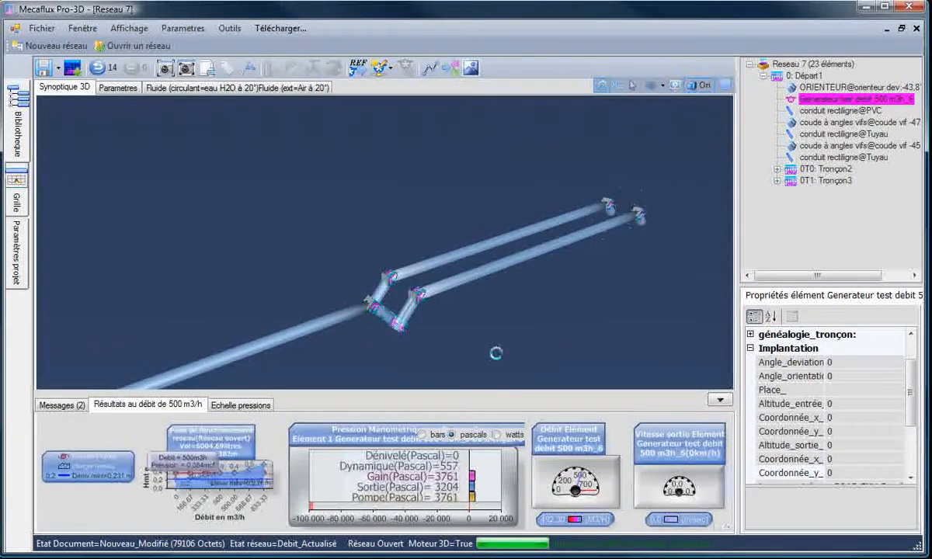
- Display the pressure scale, colour the elements by pressure and examine the network from several sides
left_click(238, 408)
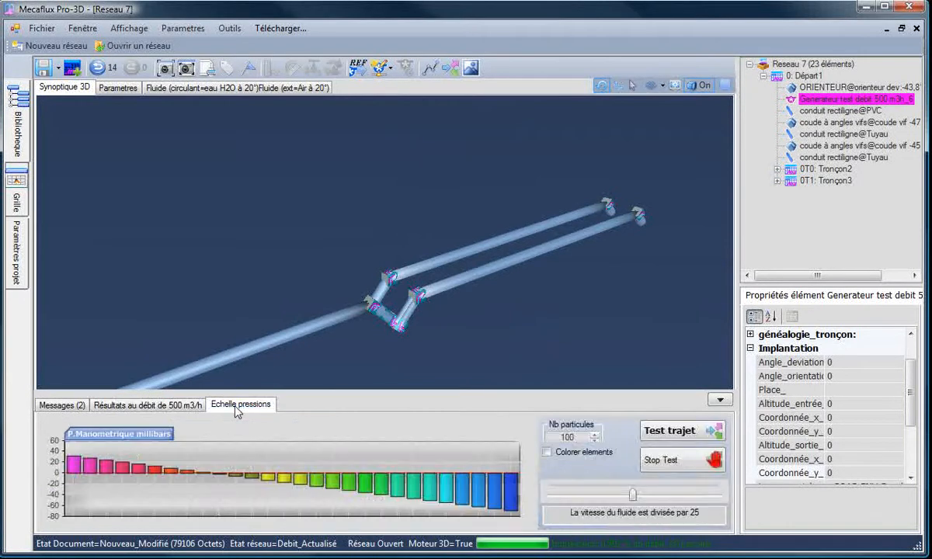
left_click(548, 452)
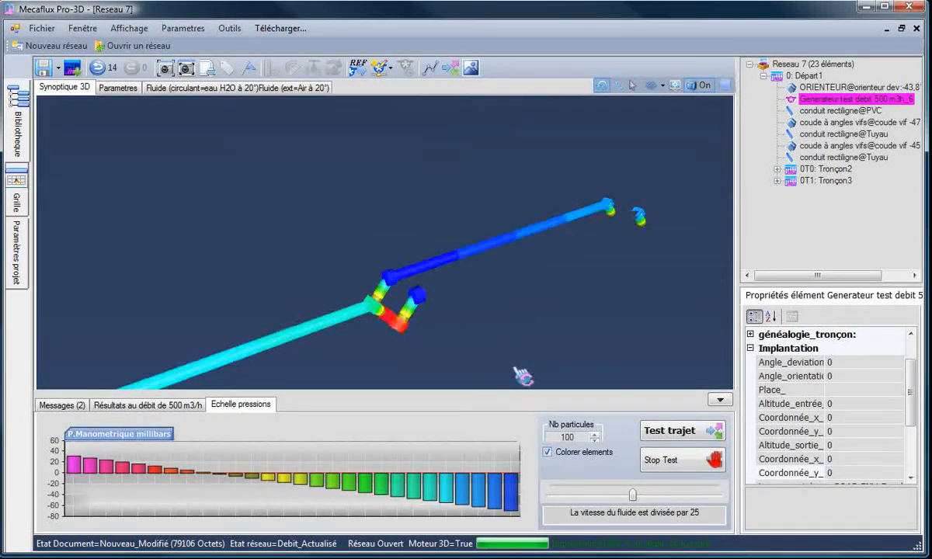
left_click_drag(466, 349, 582, 320)
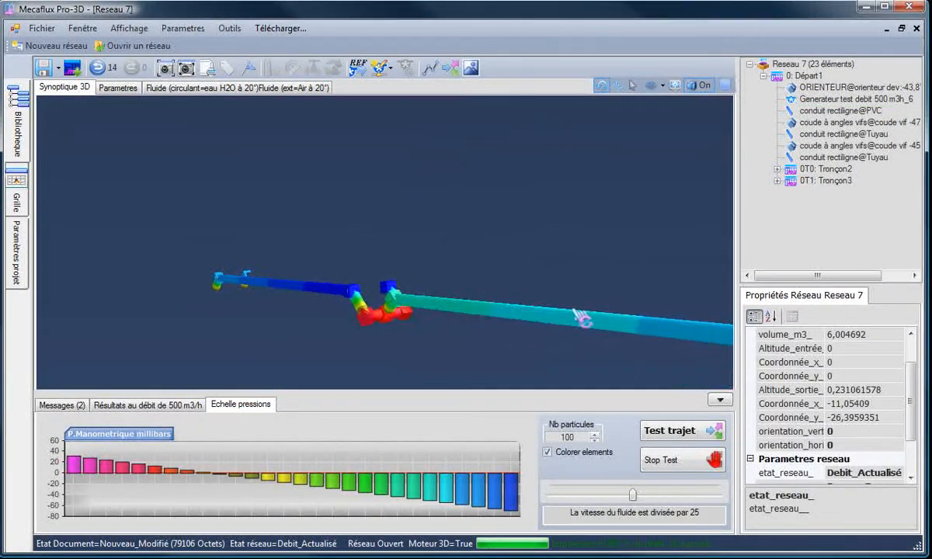
left_click_drag(499, 355, 274, 373)
- Turn off element colouring and run the path test with 100 particles at real fluid speed
left_click(548, 453)
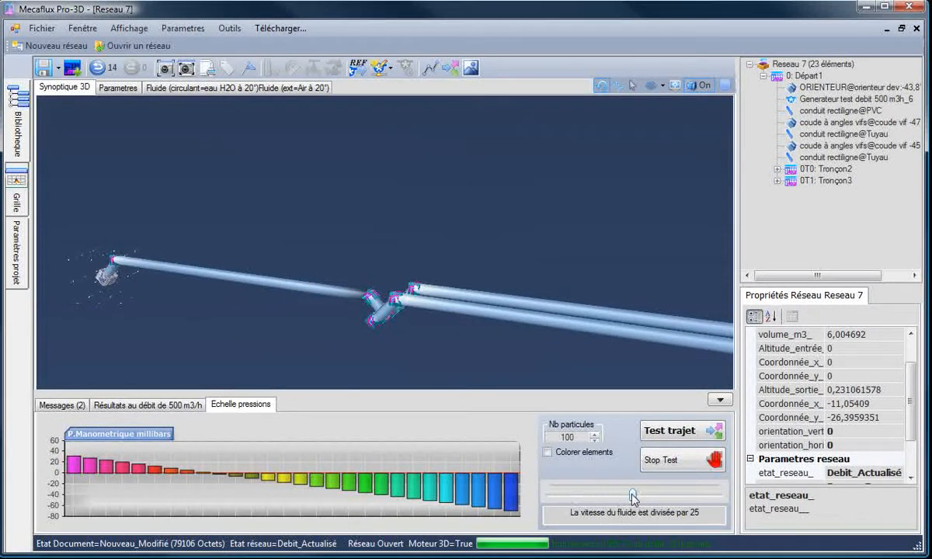
left_click(685, 435)
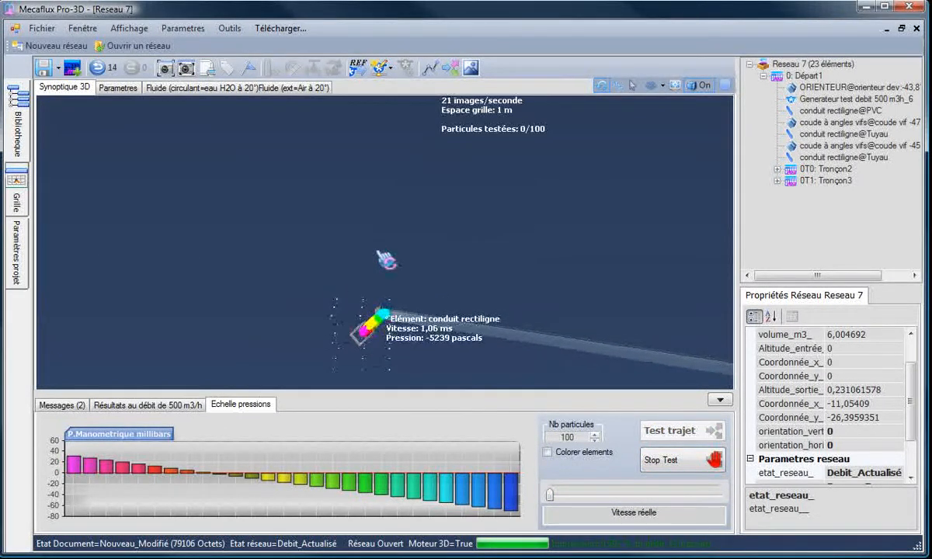
left_click_drag(442, 272, 475, 295)
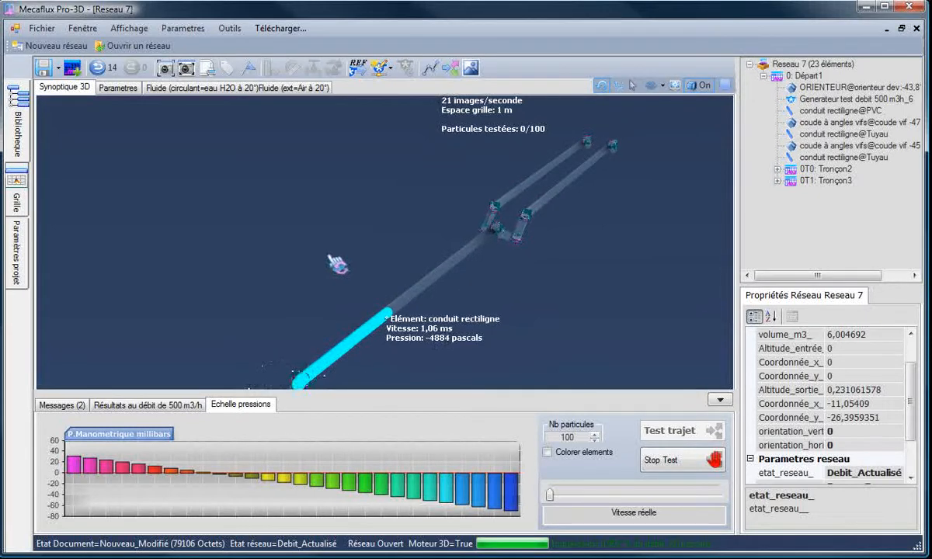